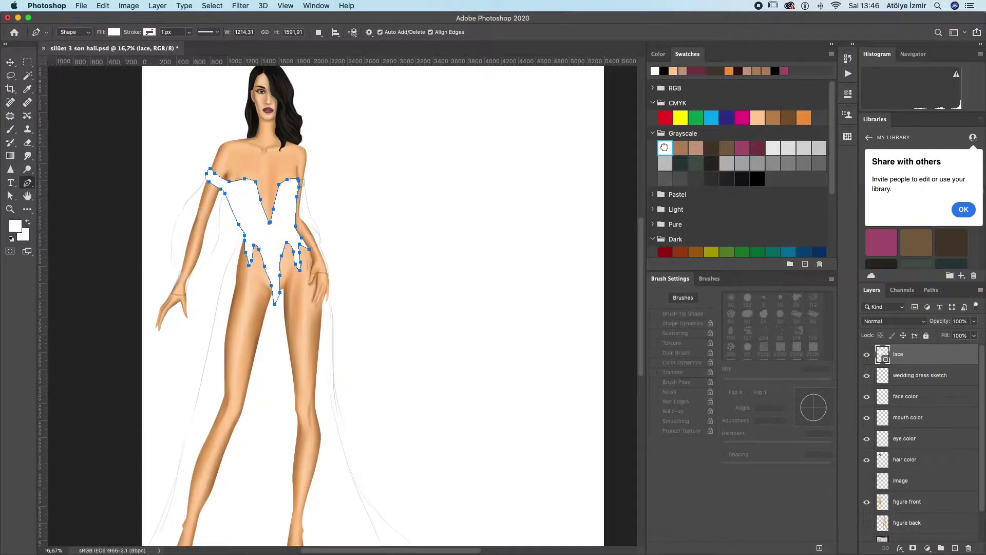
Add a curved point to the bodice outline and set the tulle sleeve to about 42% opacity
left_click_drag(221, 209, 212, 205)
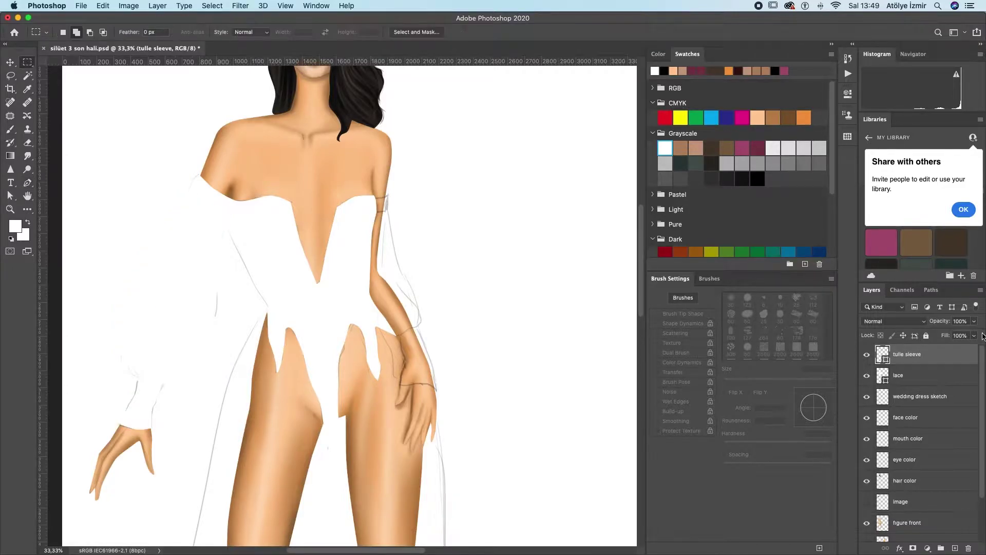
left_click(977, 321)
left_click_drag(972, 335, 947, 338)
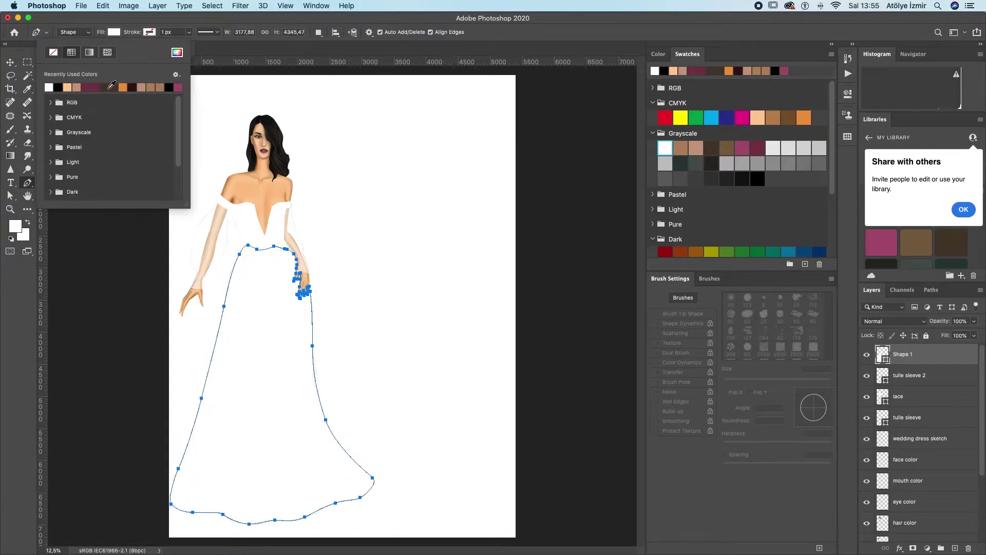
Set the Shape 1 skirt to about 68% opacity and paint the branching white tiara
left_click_drag(973, 336, 958, 336)
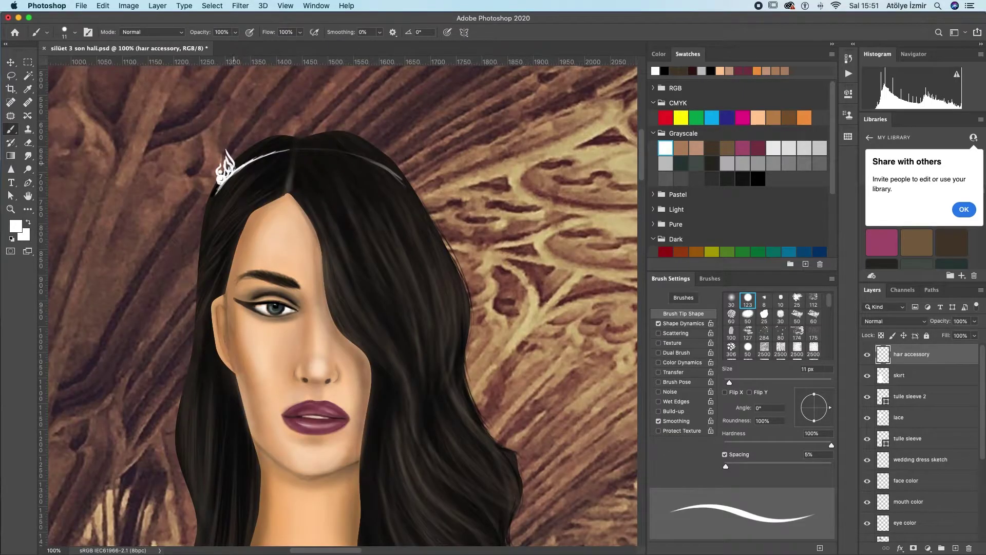
mouse_move(228, 174)
left_mouse_down()
mouse_move(262, 155)
mouse_move(234, 132)
mouse_move(245, 128)
mouse_move(238, 111)
left_mouse_up()
mouse_move(245, 150)
left_mouse_down()
mouse_move(251, 136)
mouse_move(241, 131)
mouse_move(246, 163)
left_mouse_up()
left_click_drag(242, 127, 239, 116)
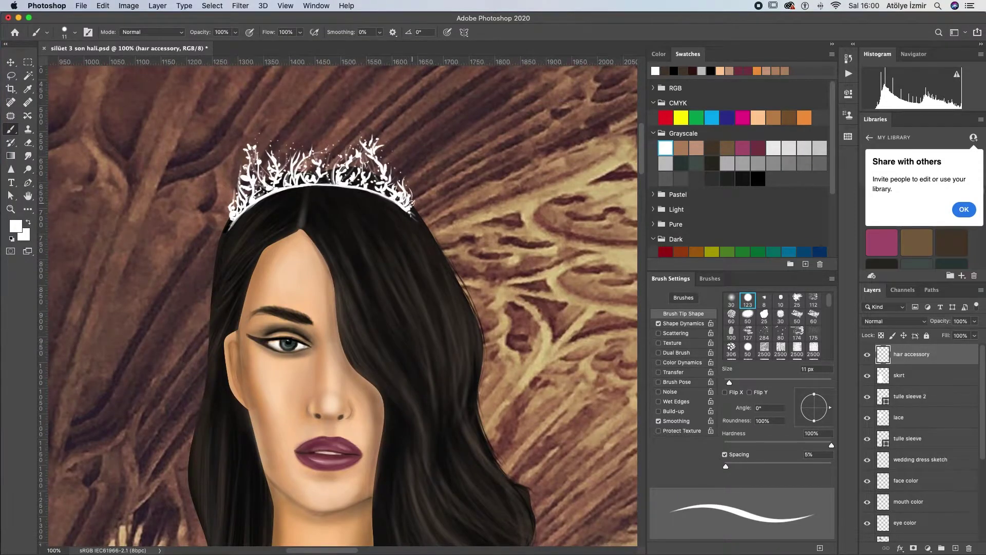
Fit the illustration in view and pick a 14 px Soft Round Pressure Opacity brush
key("super+0")
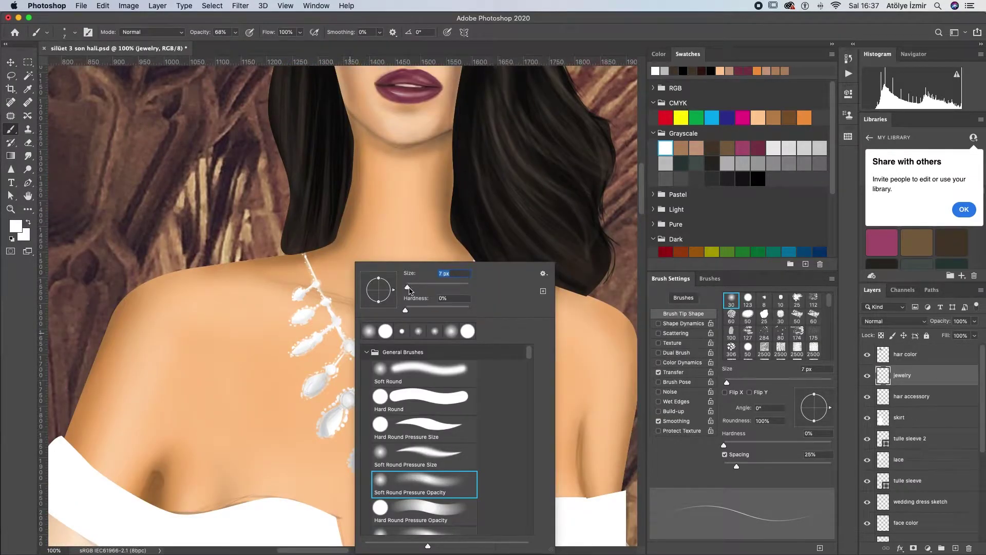
left_click_drag(405, 287, 413, 287)
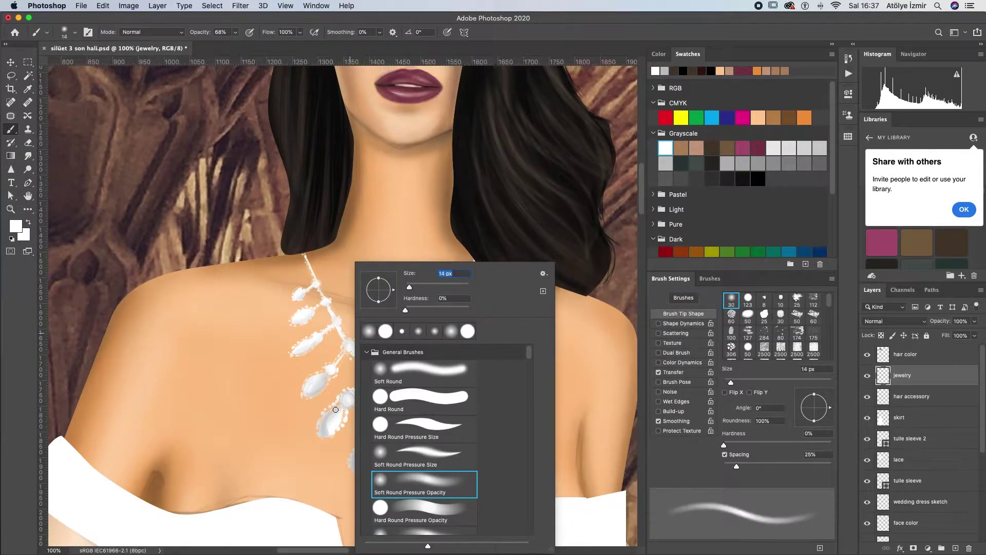
left_click(326, 422)
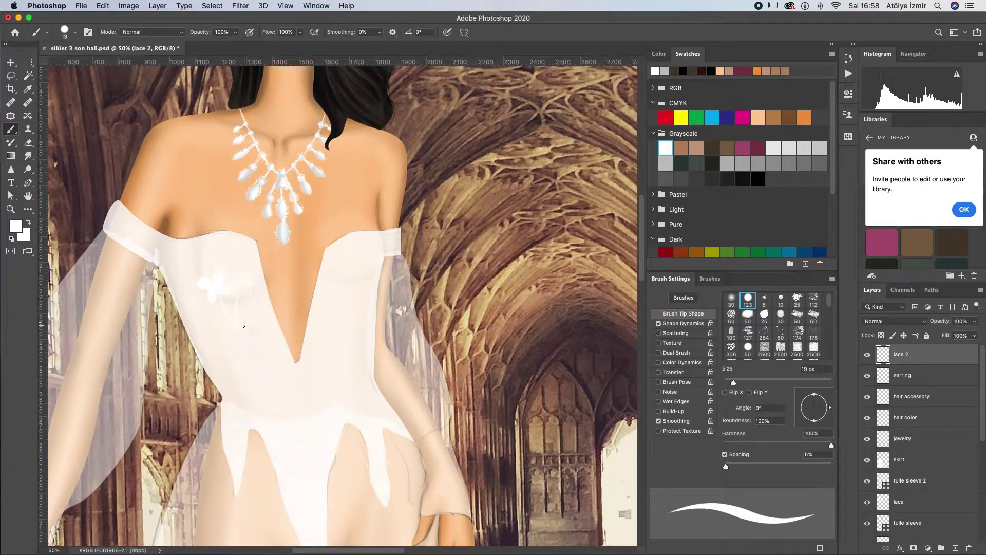
Paint white lace flower petals down the bodice and along its edge
mouse_move(237, 231)
left_mouse_down()
mouse_move(253, 244)
mouse_move(237, 261)
left_mouse_up()
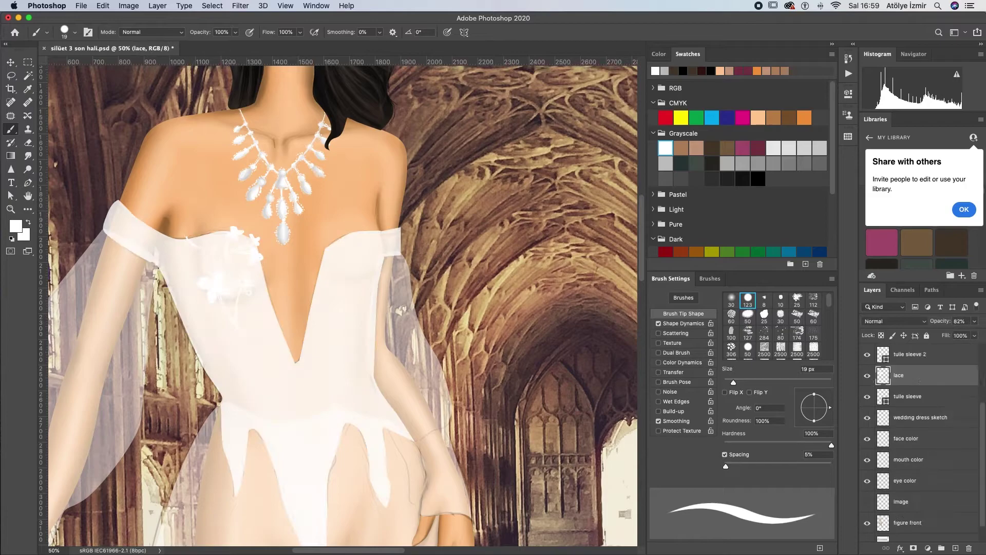
mouse_move(194, 246)
left_mouse_down()
mouse_move(204, 228)
mouse_move(200, 243)
mouse_move(178, 227)
mouse_move(179, 242)
mouse_move(118, 207)
mouse_move(148, 243)
mouse_move(162, 236)
left_mouse_up()
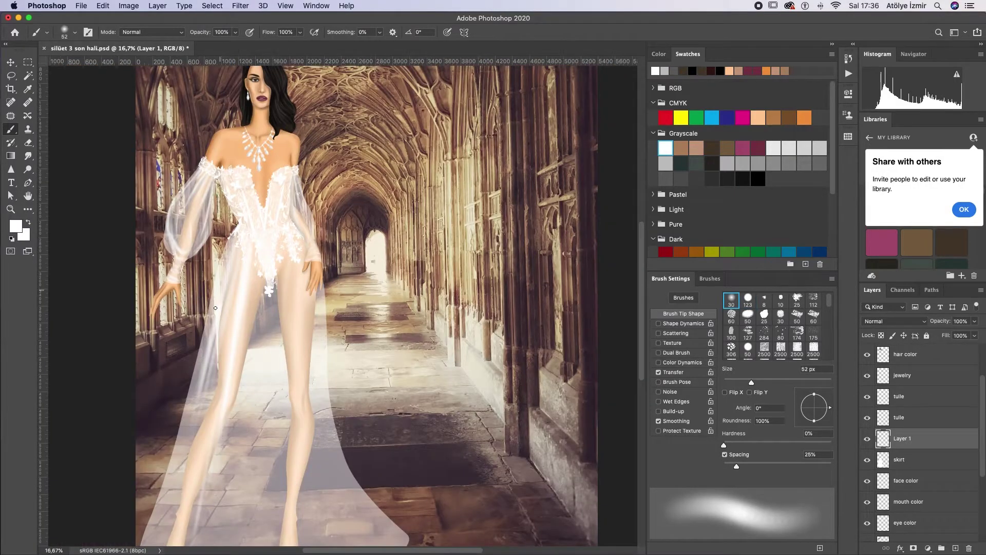
Paint a soft highlight down the leg and bring up the brush size options
left_click_drag(201, 434, 188, 478)
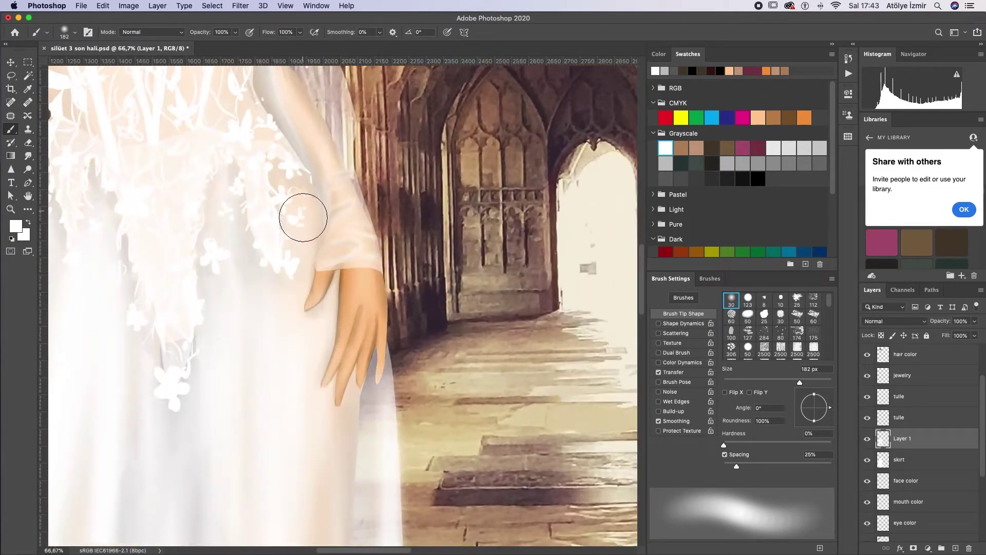
right_click(324, 197)
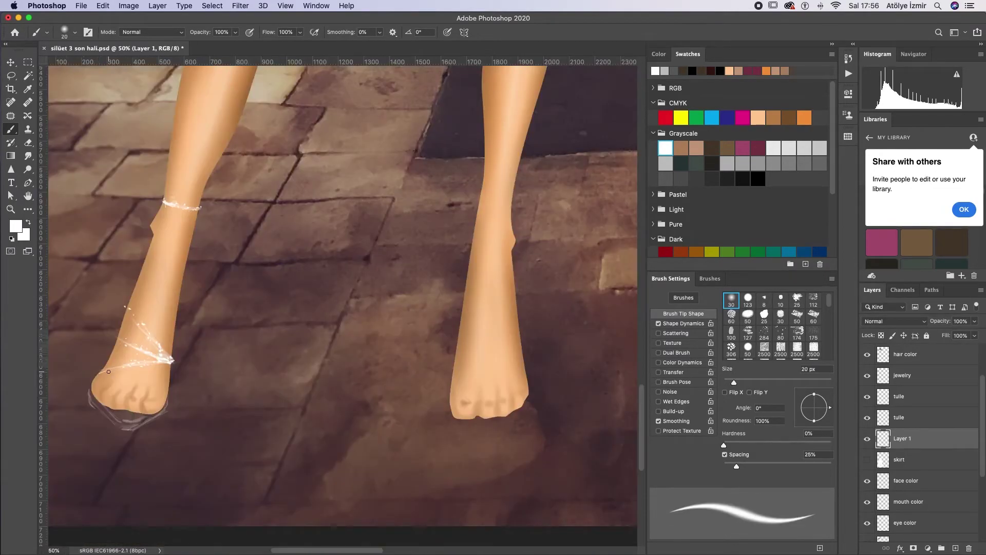